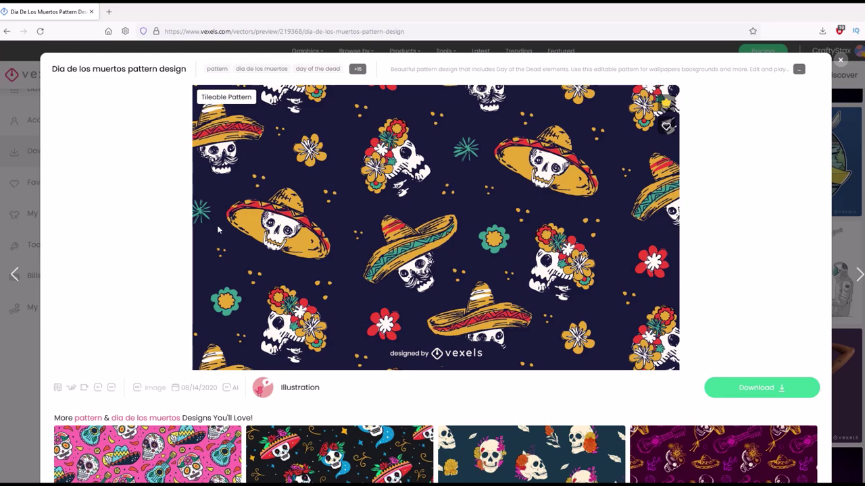
Step: Scroll the Vexels preview to compare the Dia de los Muertos pattern with related designs
scroll(218, 230, down, 3)
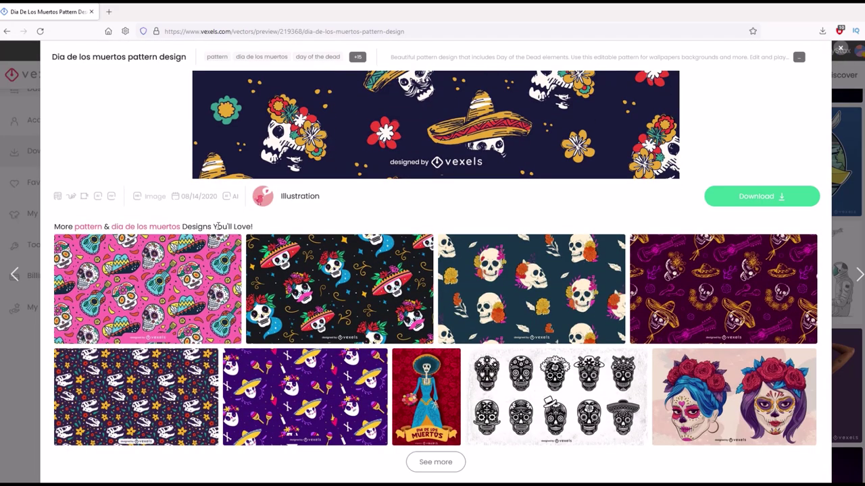
scroll(218, 230, up, 3)
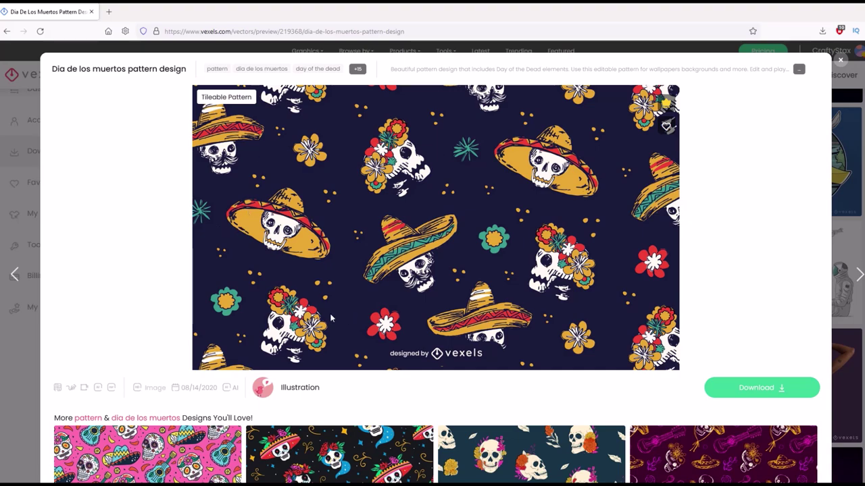
scroll(330, 314, down, 3)
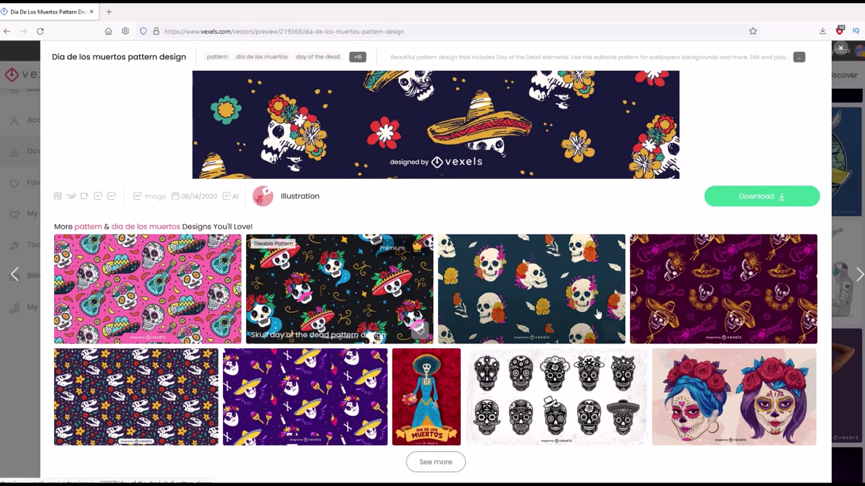
scroll(176, 299, up, 3)
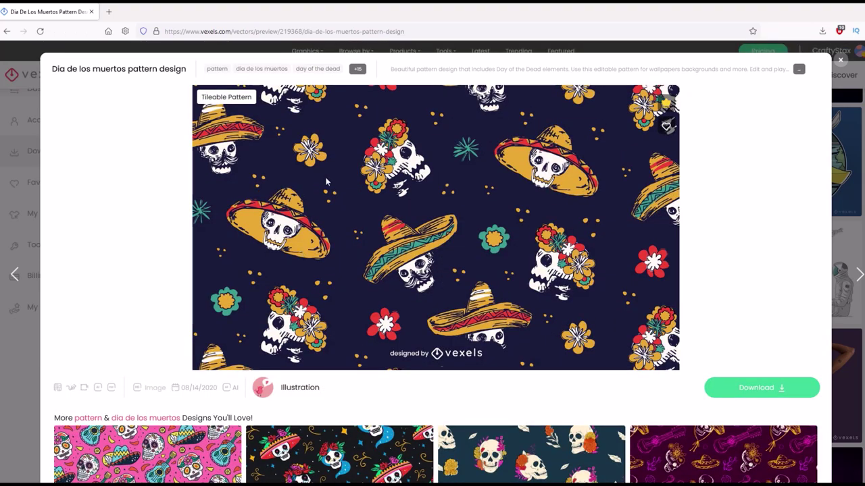
scroll(326, 181, down, 4)
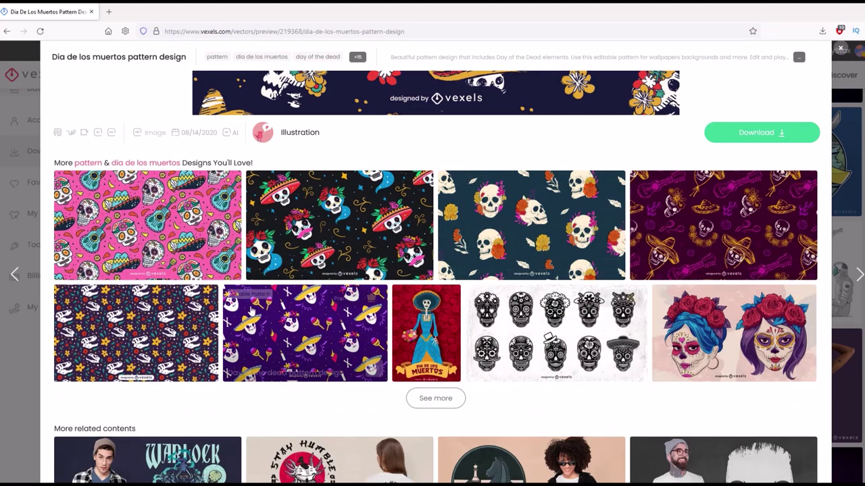
scroll(254, 275, up, 4)
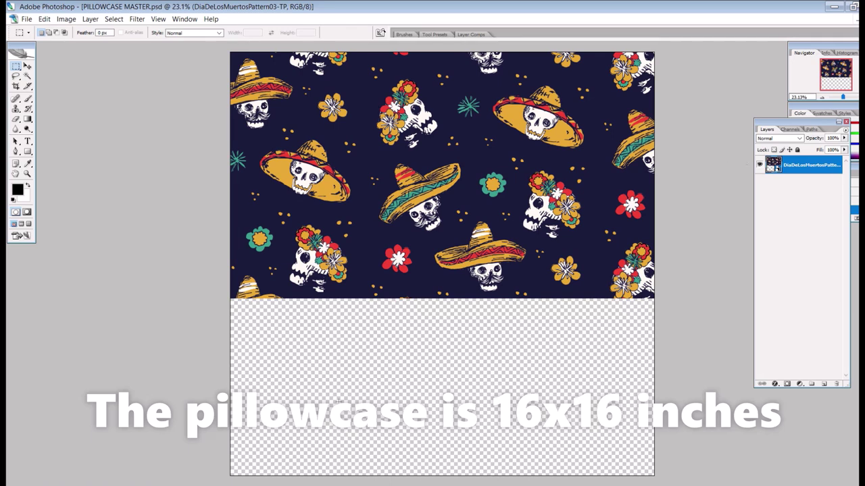
Step: Duplicate the skull pattern layer and drag the copy into the canvas's empty lower half
right_click(802, 170)
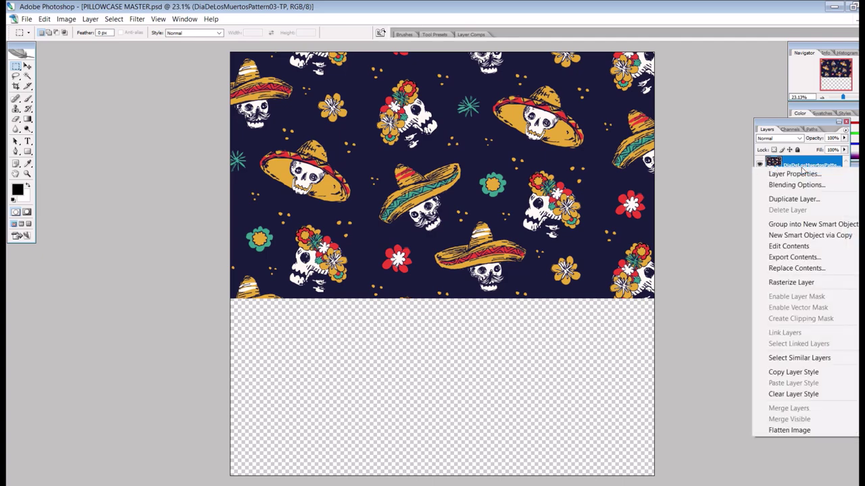
click(797, 199)
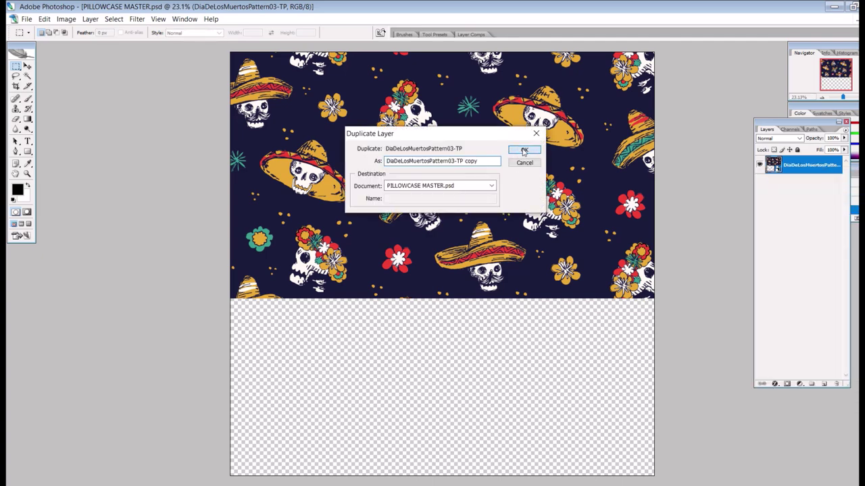
click(524, 150)
click(27, 67)
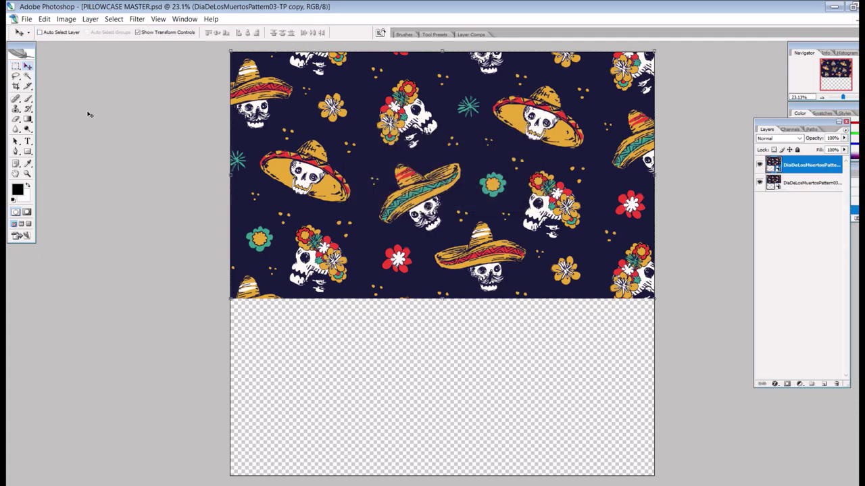
drag(440, 137, 440, 383)
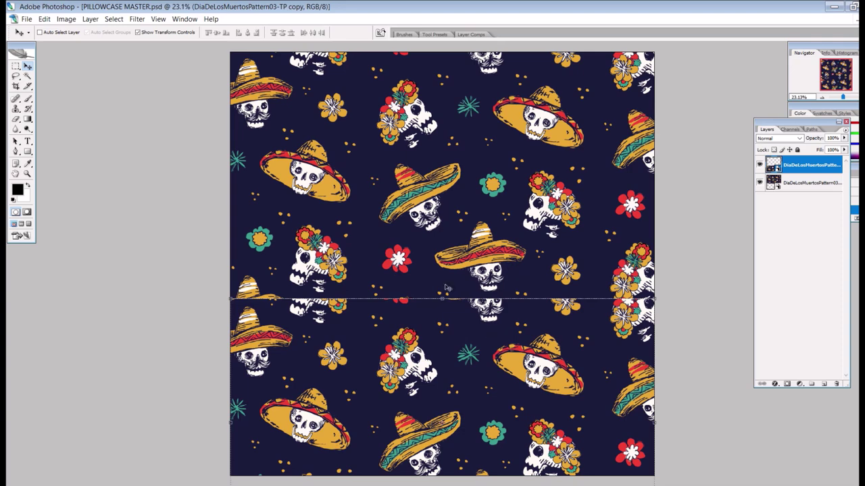
Step: At Actual Pixels view, drag the copied pattern up so its seam meets the original
click(158, 18)
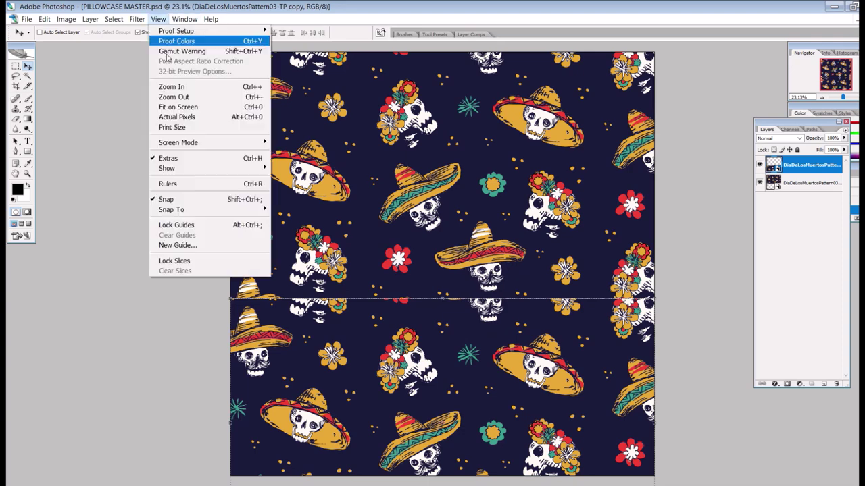
click(177, 118)
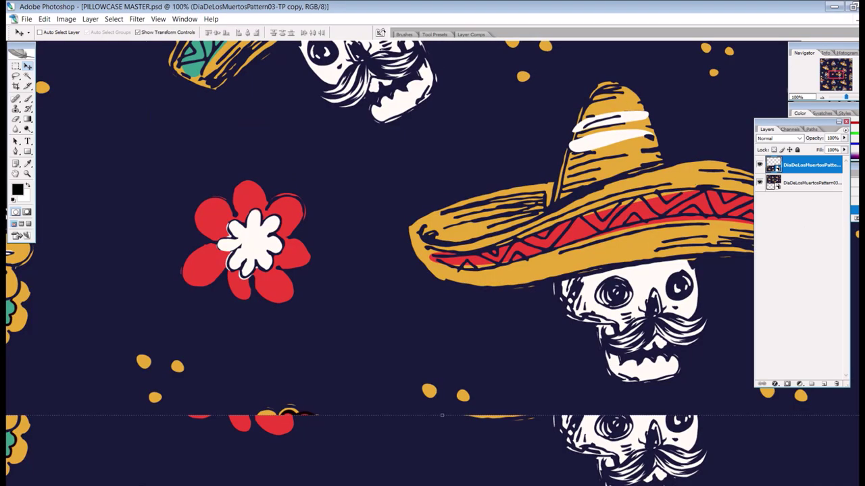
scroll(427, 264, down, 3)
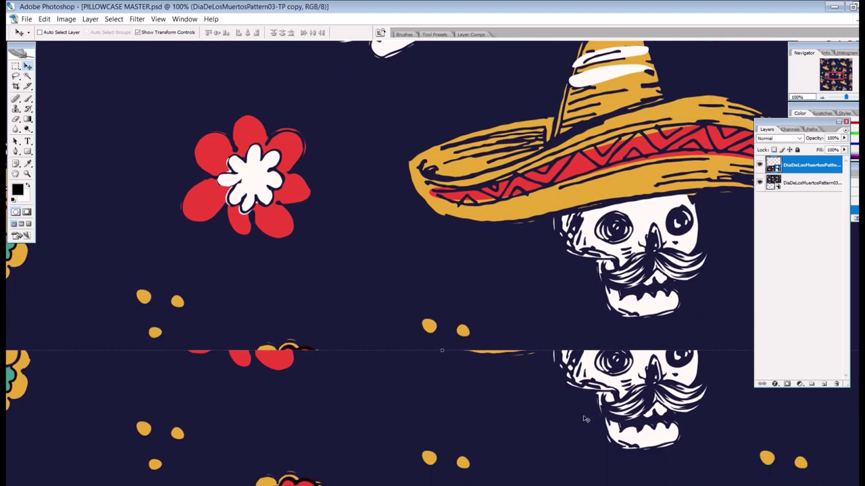
drag(586, 420, 587, 287)
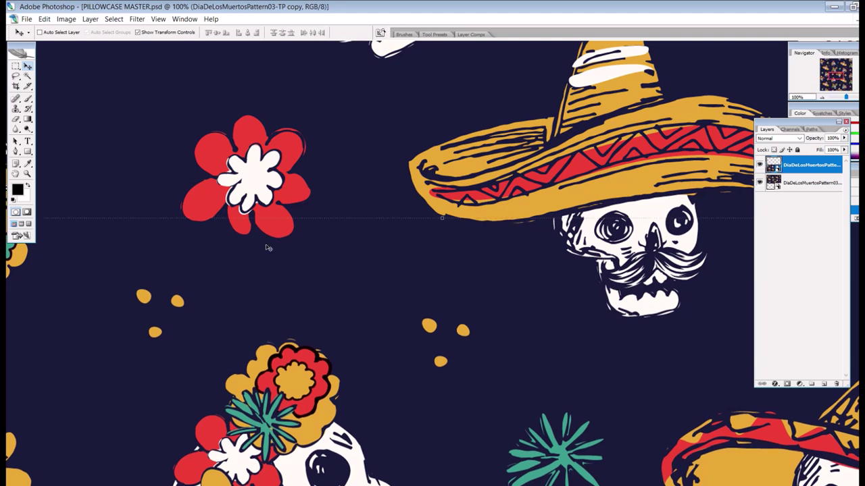
Step: Switch to the Rectangular Marquee tool and fit the whole pillowcase canvas on screen
click(17, 68)
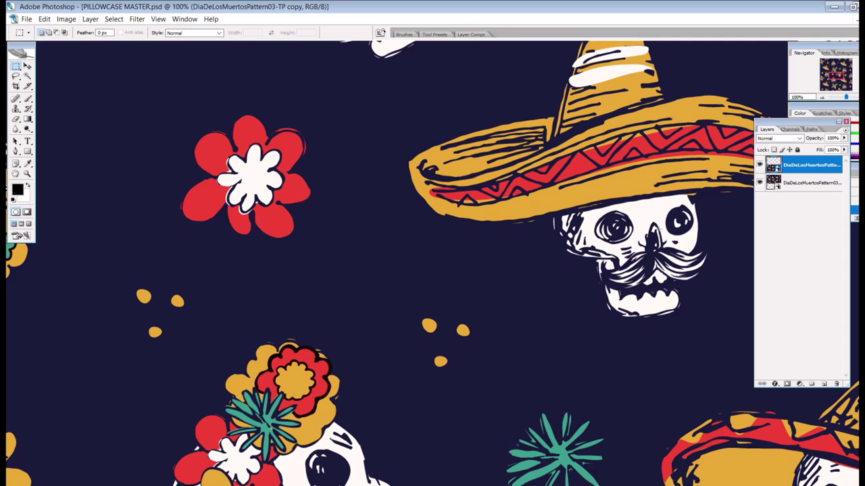
click(160, 19)
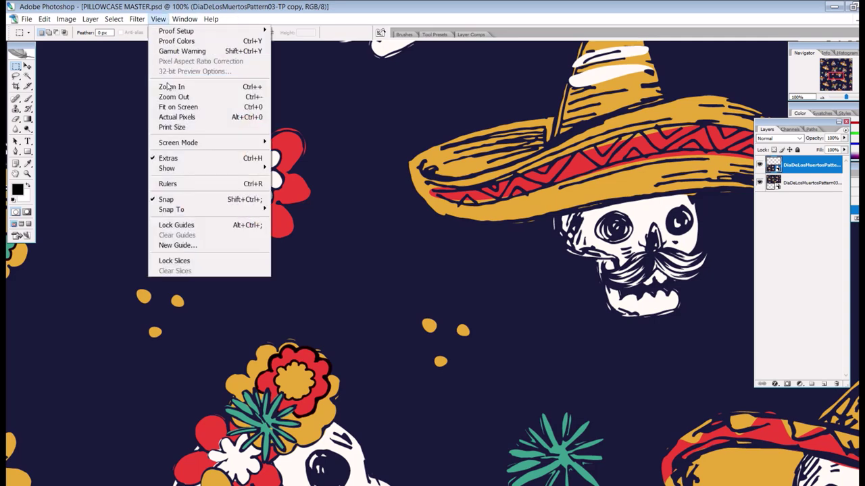
click(169, 106)
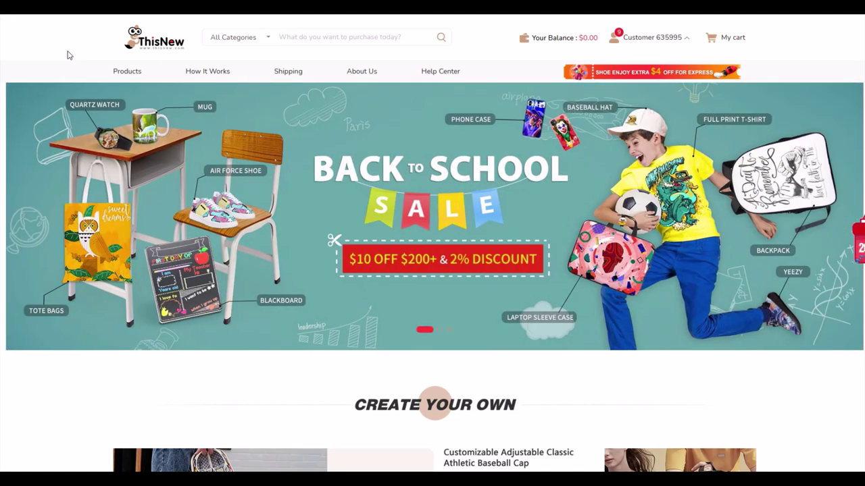
Step: Search ThisNew for 'pillowcase' and open the Custom Multisize Cotton Polyester Pillowcases product
mouse_move(122, 77)
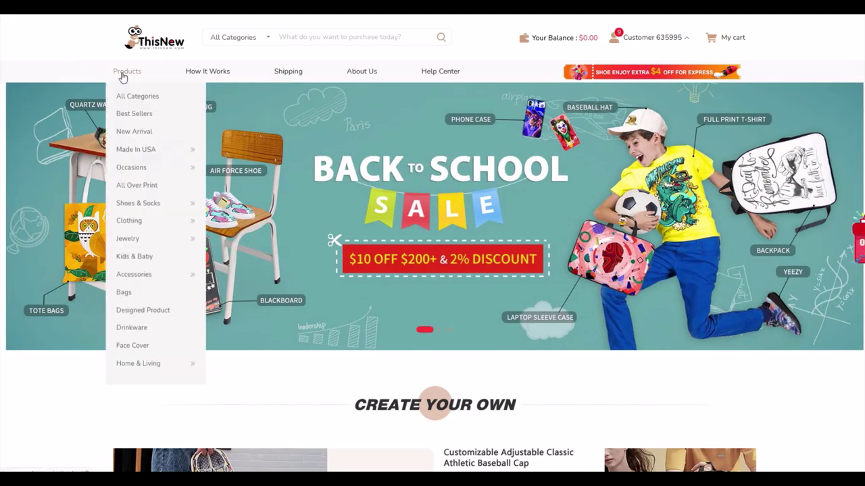
mouse_move(138, 373)
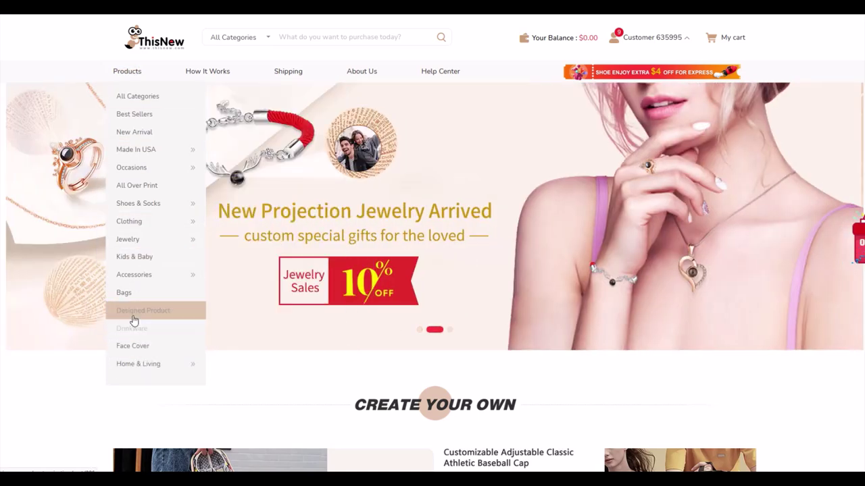
click(291, 35)
text(pillowca)
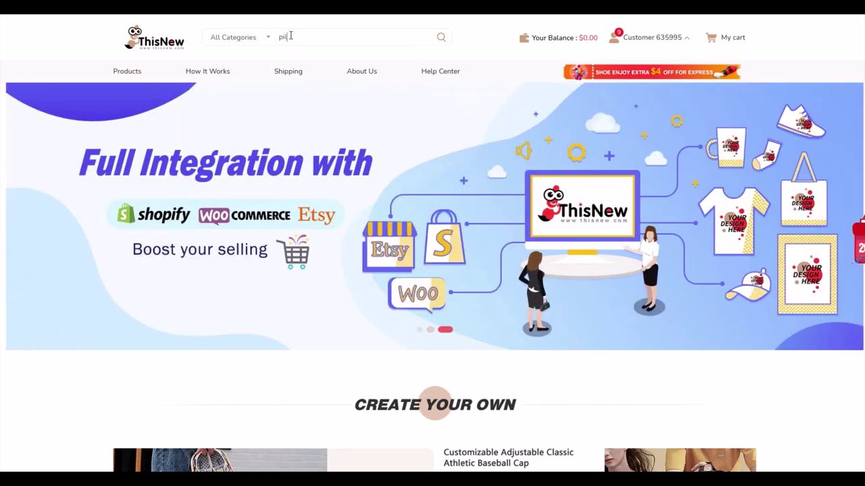
text(se)
key(Return)
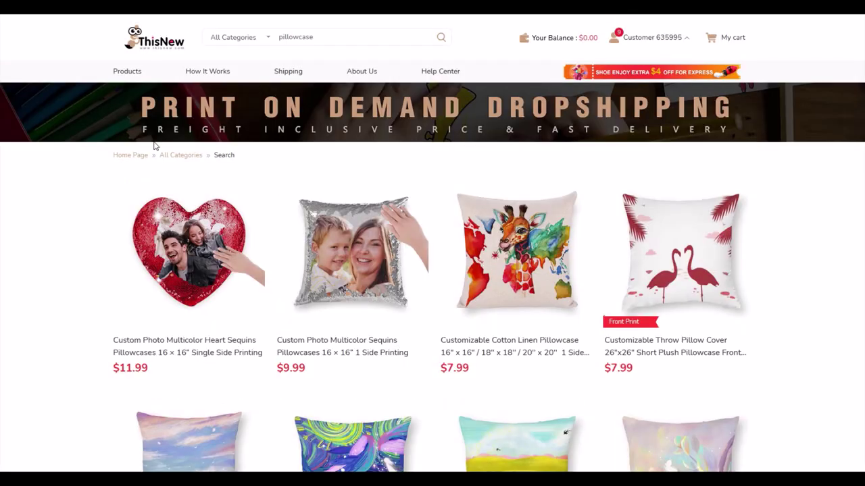
scroll(132, 175, down, 2)
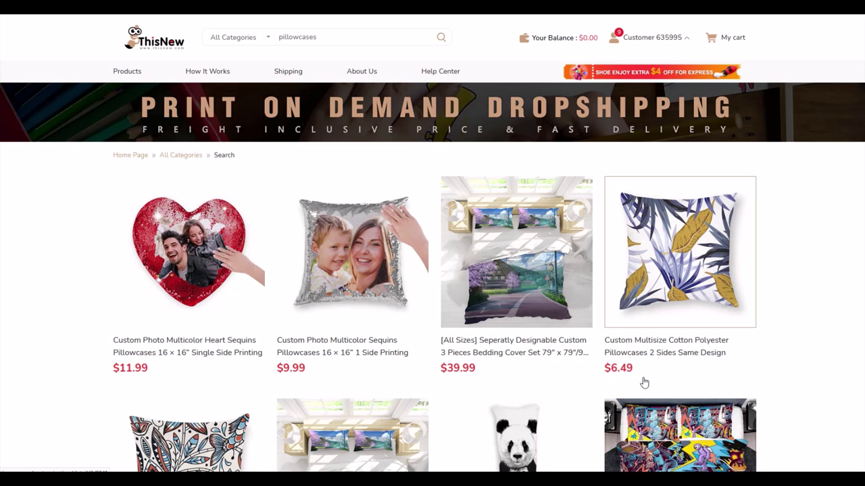
click(676, 261)
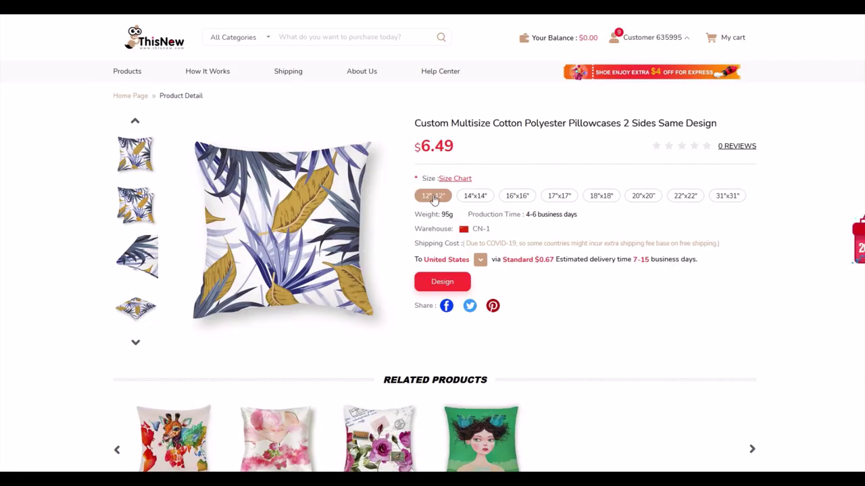
Step: Compare the 31"x31" price, settle on the 16"x16" size at $6.99, and check shipping options
click(510, 203)
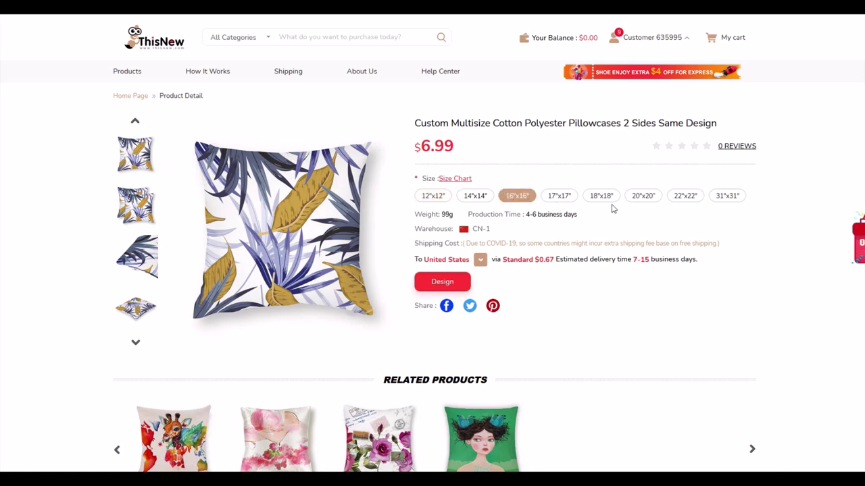
click(723, 198)
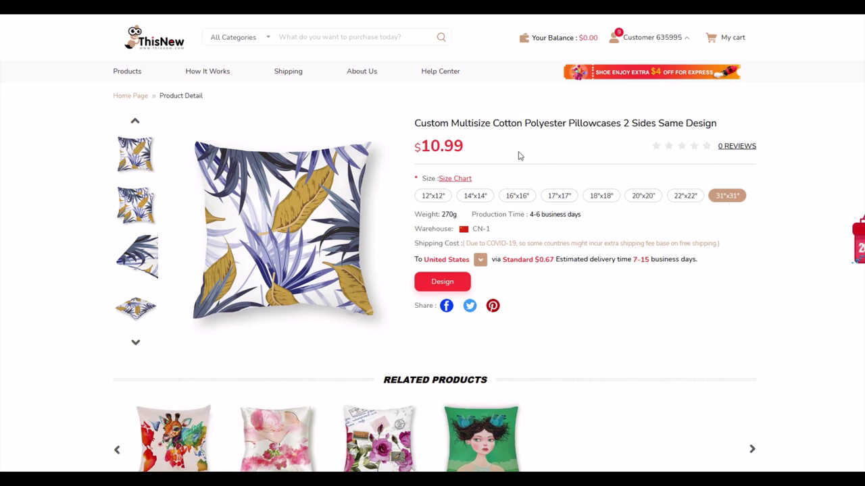
click(517, 195)
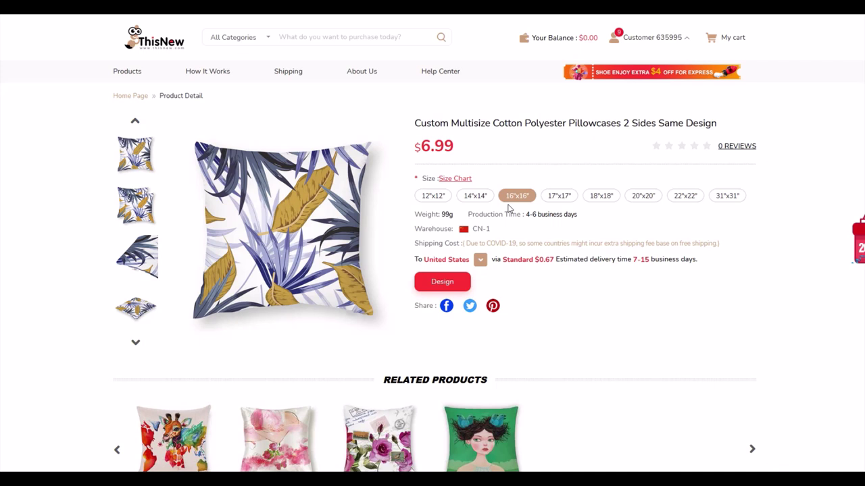
drag(413, 231, 465, 232)
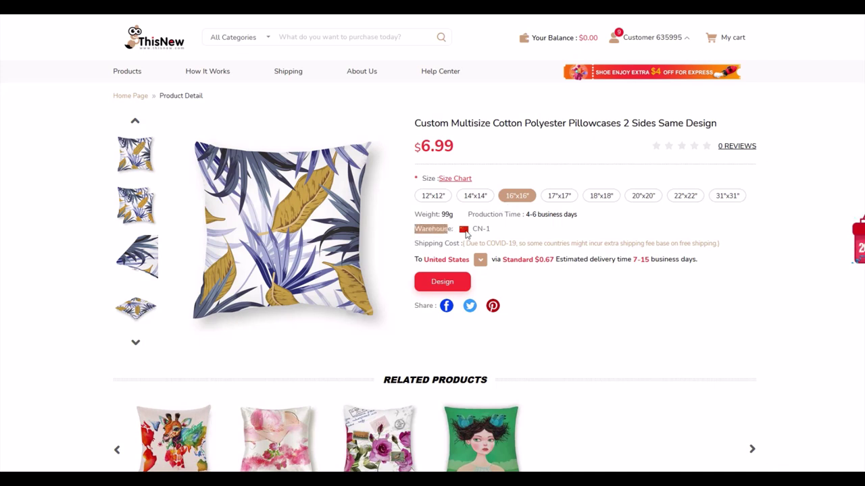
click(478, 262)
Step: Set the destination to Canada, after first trying the United Kingdom, with Standard shipping at $3.03
click(348, 159)
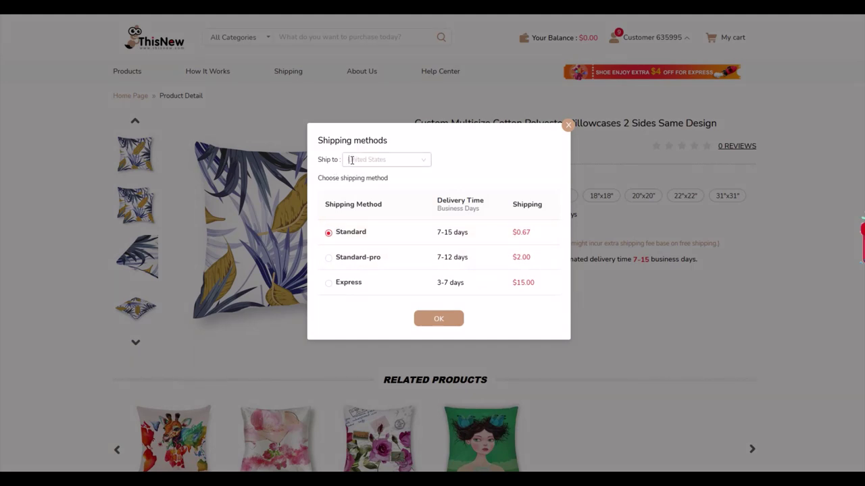
scroll(361, 193, up, 5)
scroll(361, 193, down, 5)
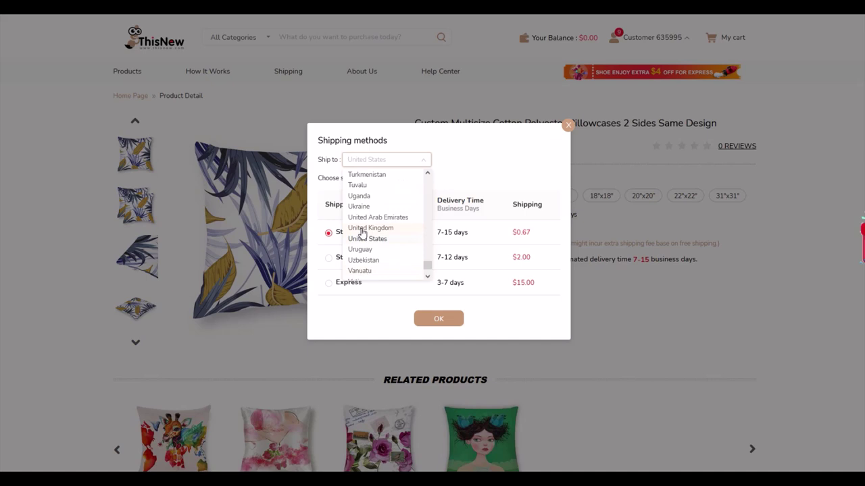
click(362, 225)
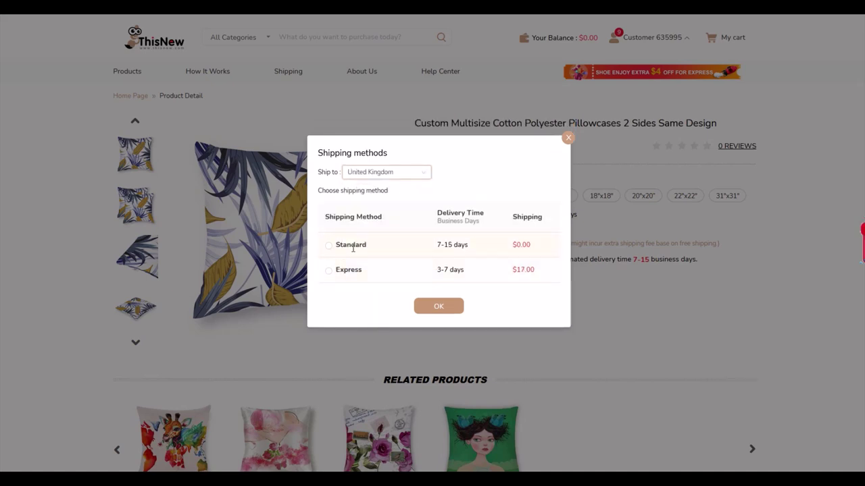
click(359, 172)
scroll(366, 214, up, 15)
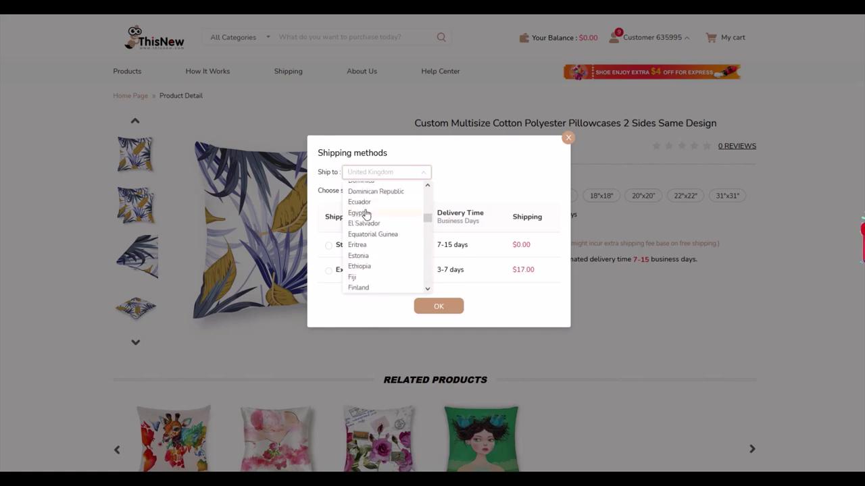
scroll(359, 211, up, 2)
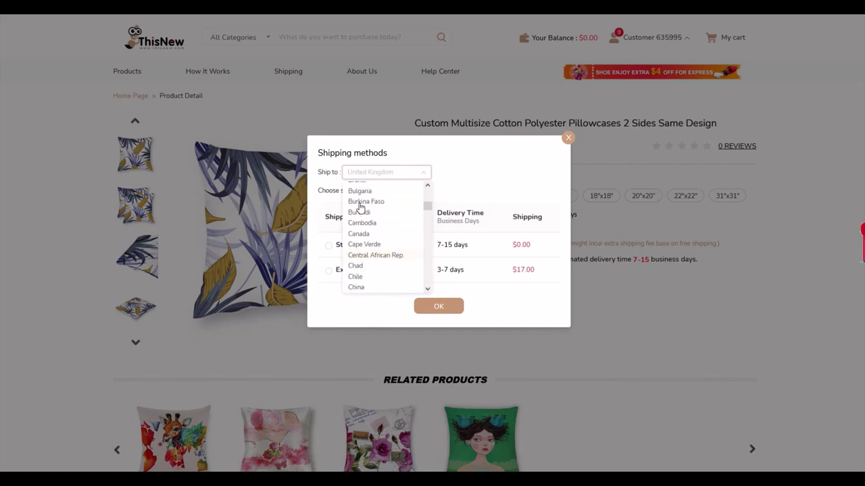
click(358, 234)
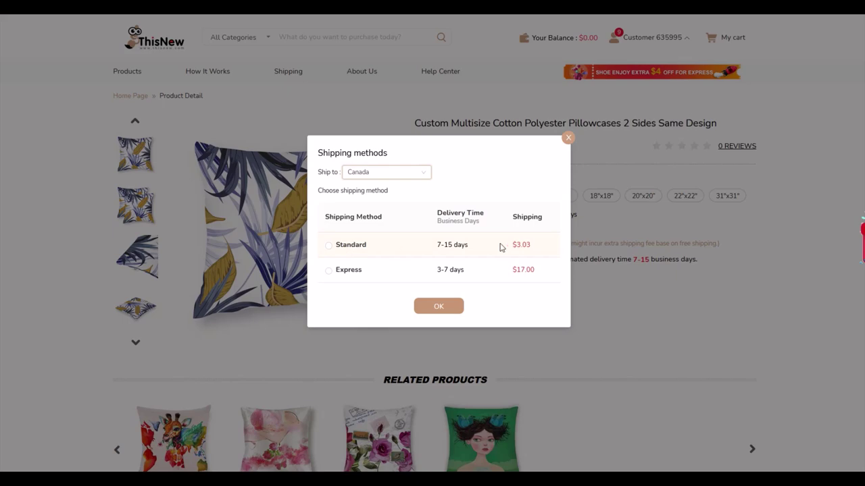
click(329, 245)
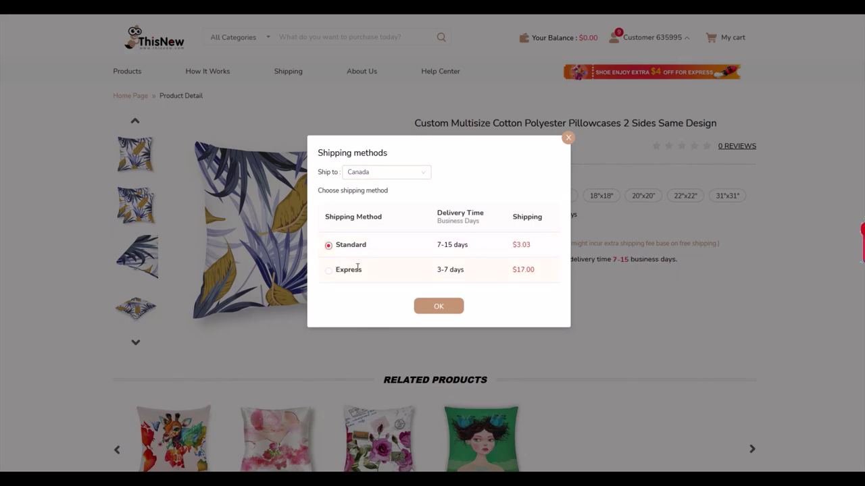
click(436, 305)
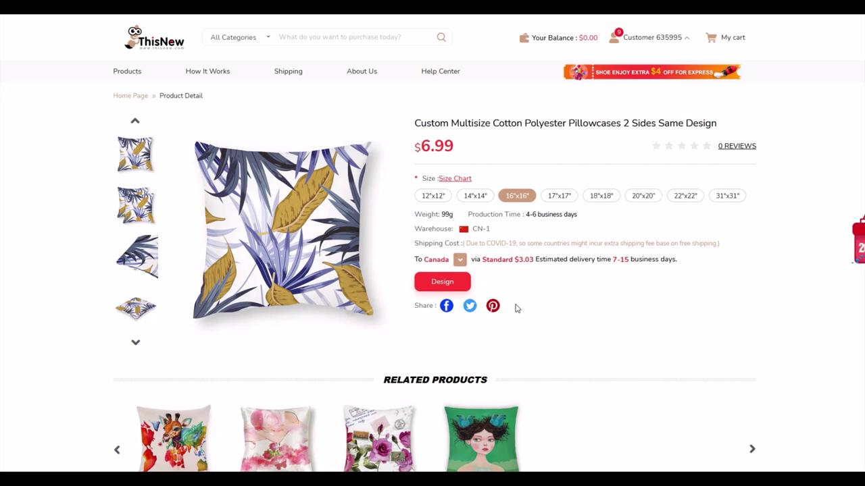
Step: Note the $6.99 price and launch the pillowcase design editor
drag(426, 150, 460, 155)
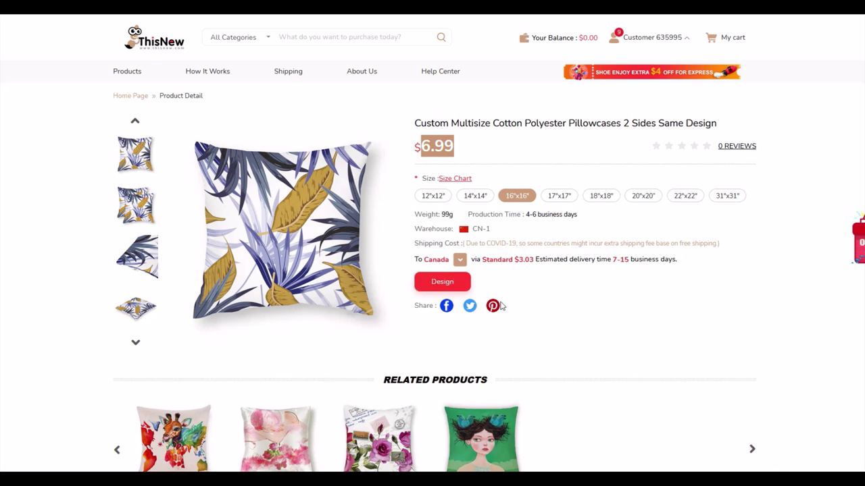
click(434, 287)
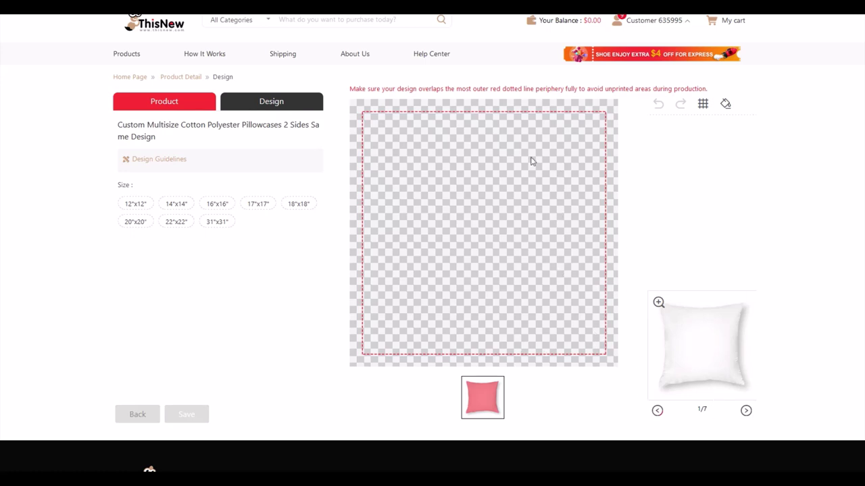
Step: Toggle the auxiliary guide lines on and off, then check the Design panel's 1949 × 1949 px minimum
click(703, 109)
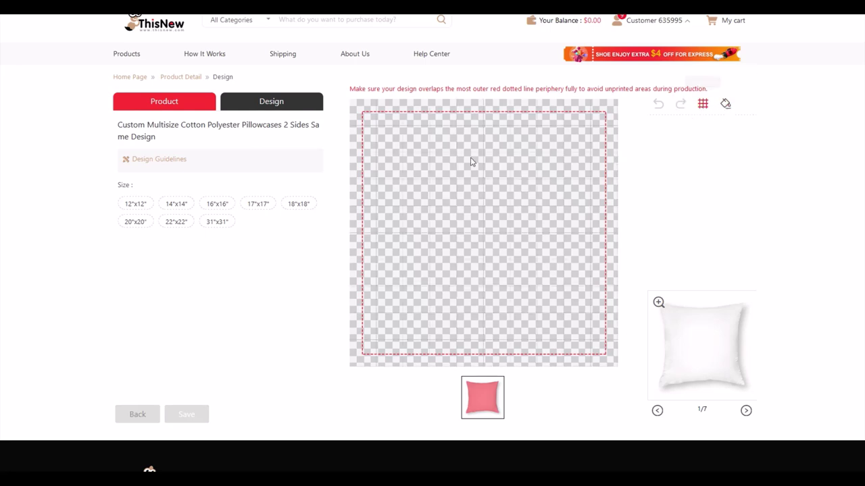
click(703, 105)
click(271, 108)
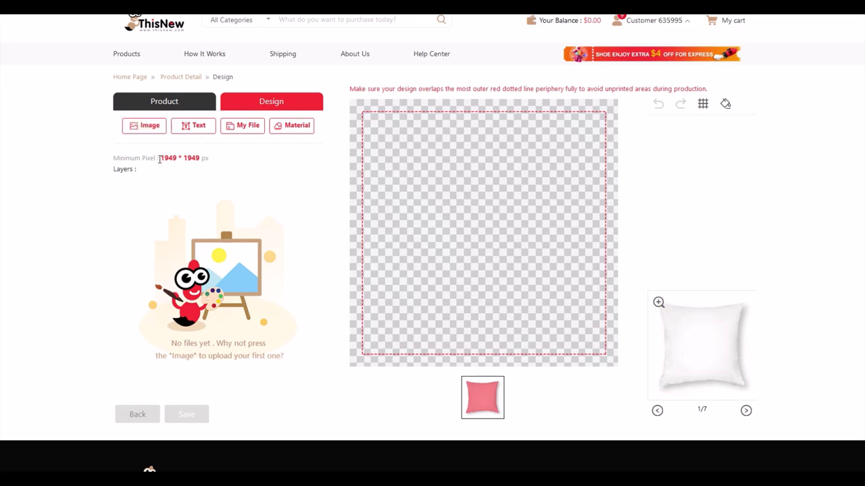
drag(162, 160, 207, 161)
click(205, 184)
Step: Place the uploaded PILLOWCASE MASTER skull pattern onto the pillowcase canvas
click(242, 127)
scroll(88, 202, down, 2)
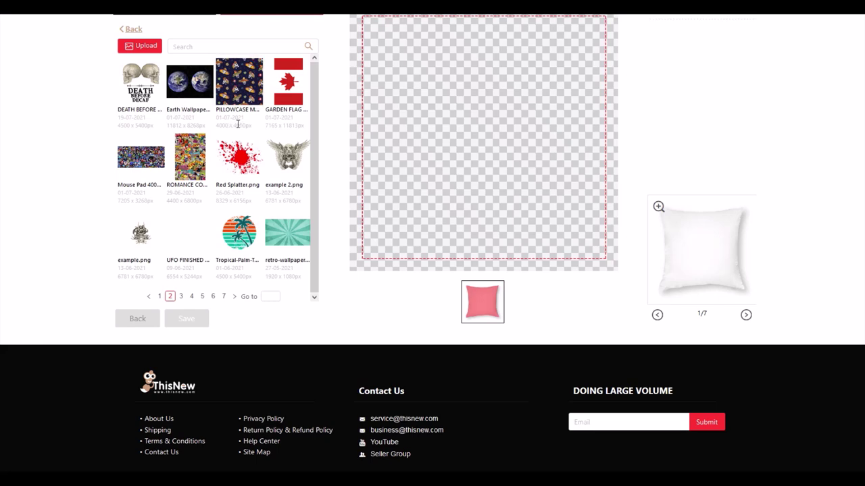
click(240, 91)
scroll(359, 128, up, 1)
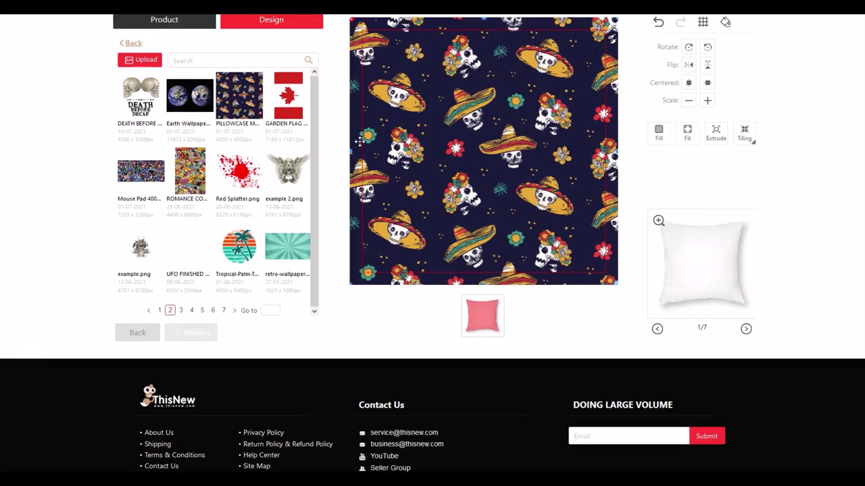
scroll(360, 140, up, 2)
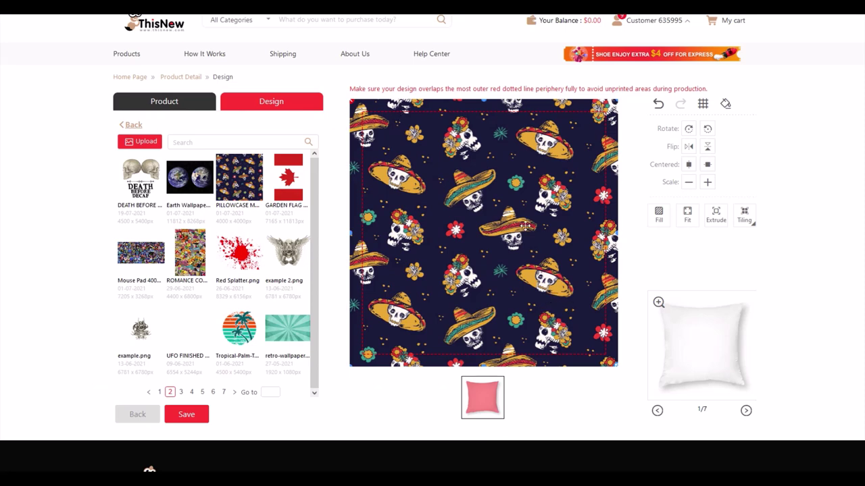
Step: Resize and move the pattern until it covers the print area past the red dotted line
click(488, 246)
drag(488, 247, 443, 190)
drag(582, 337, 496, 228)
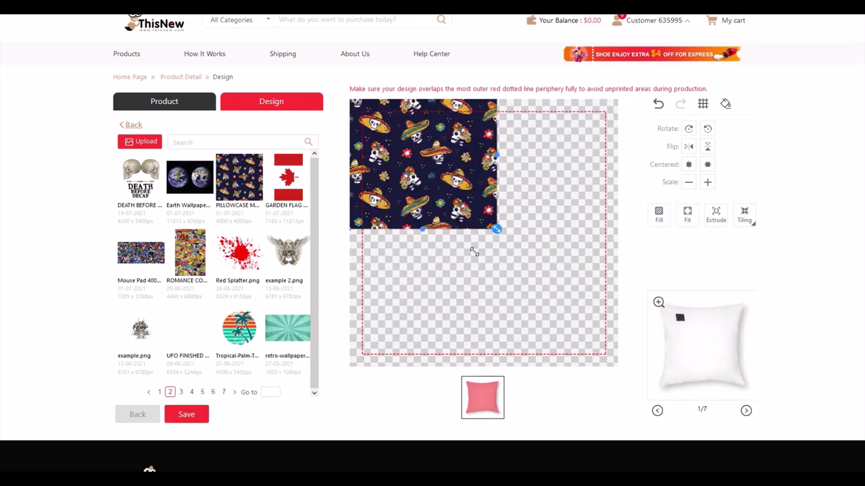
drag(424, 148, 464, 265)
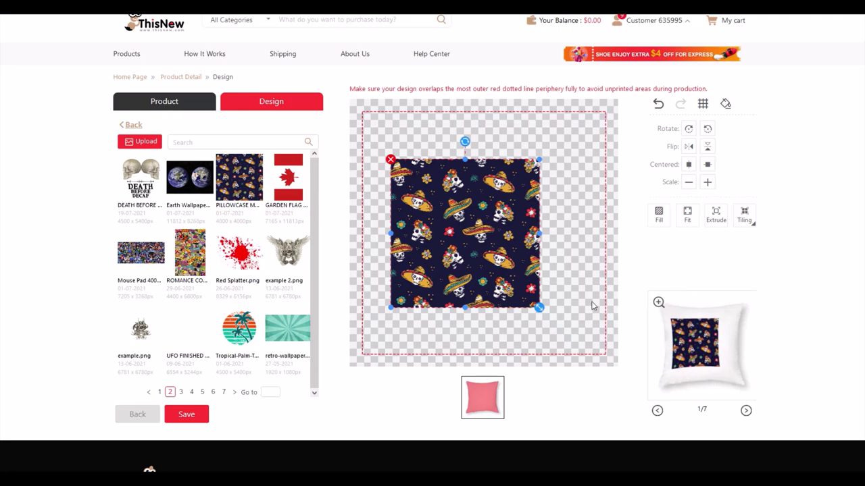
drag(539, 307, 600, 373)
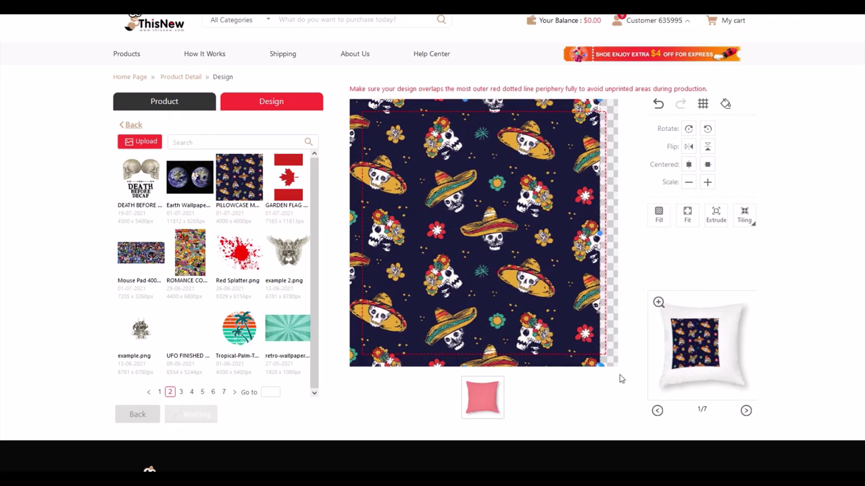
drag(417, 230, 437, 230)
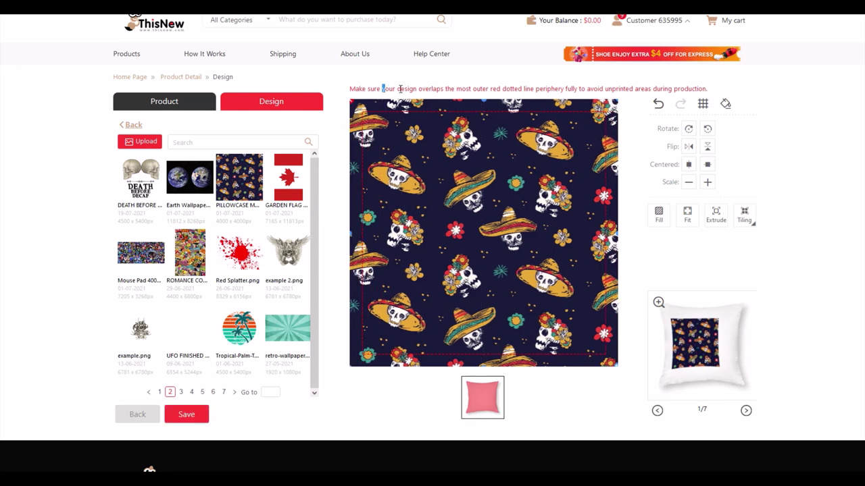
drag(382, 88, 534, 89)
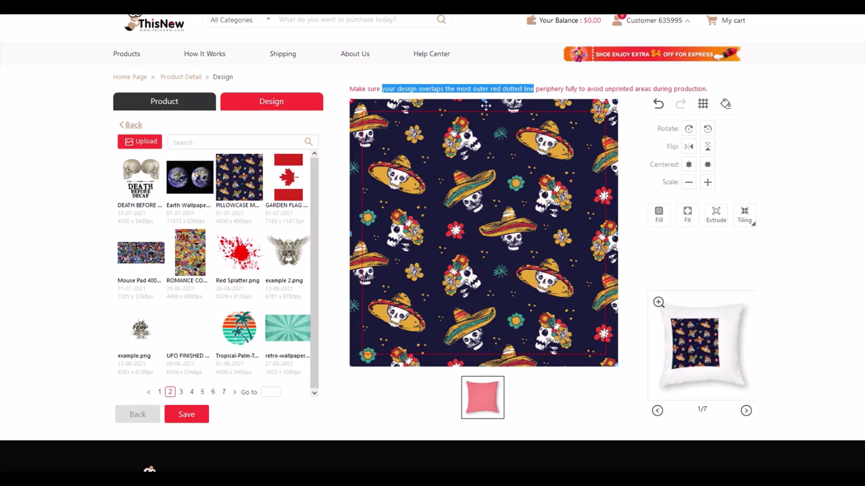
click(658, 303)
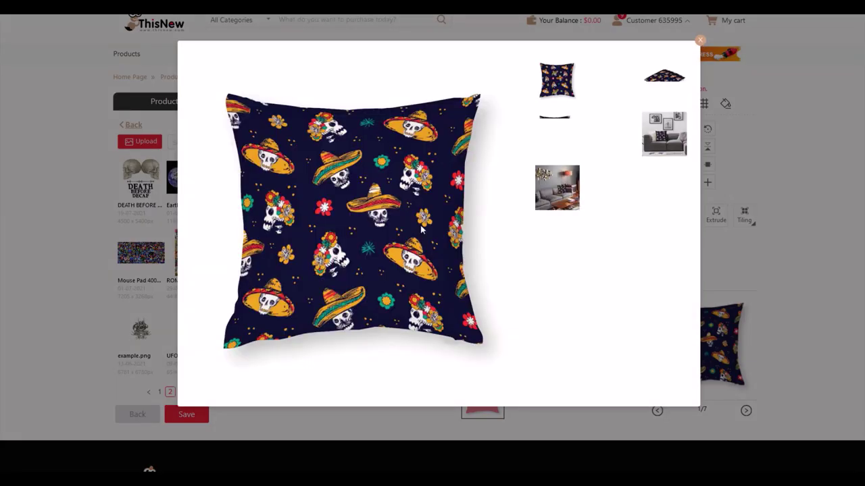
click(550, 138)
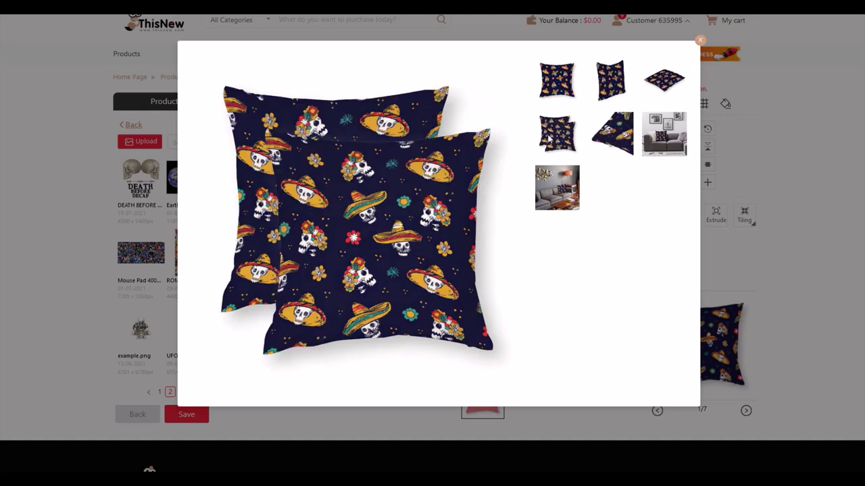
click(608, 137)
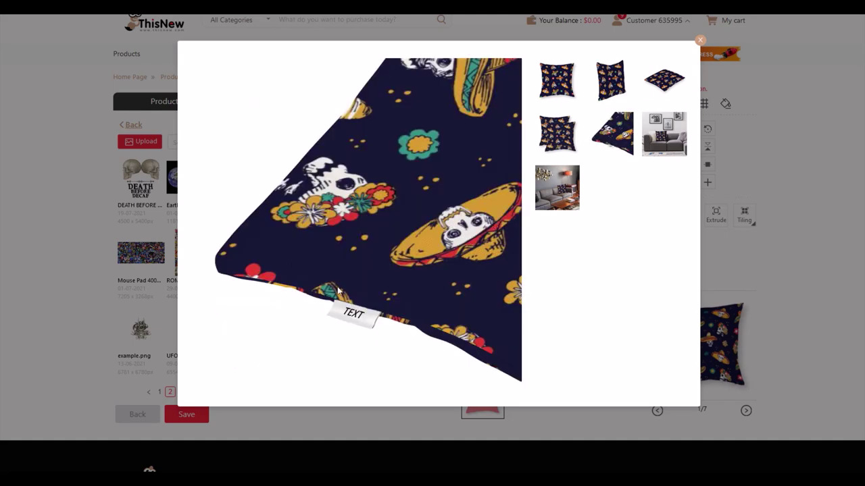
click(662, 135)
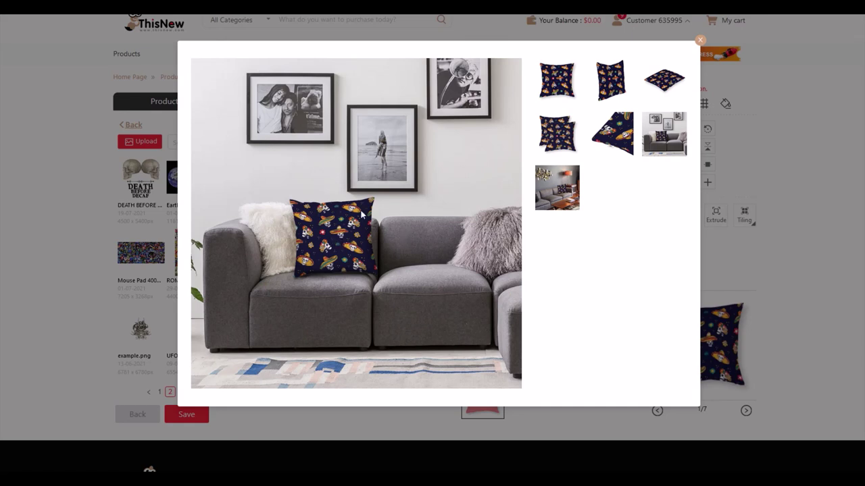
click(659, 83)
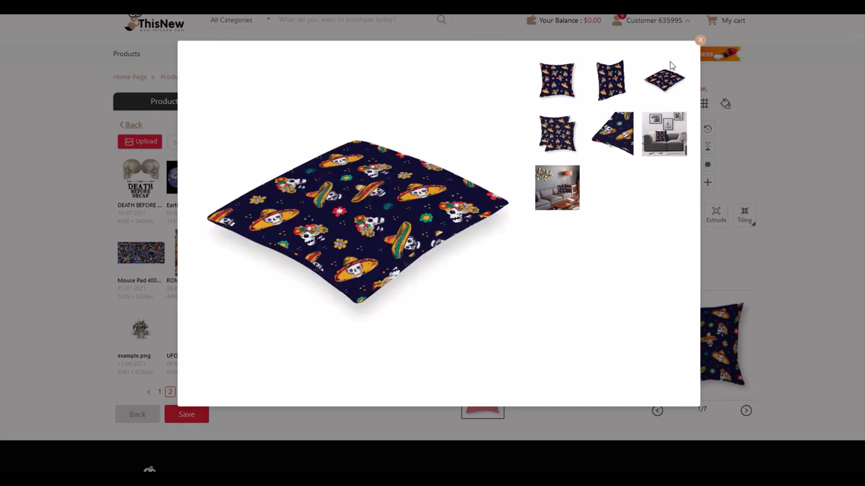
click(701, 41)
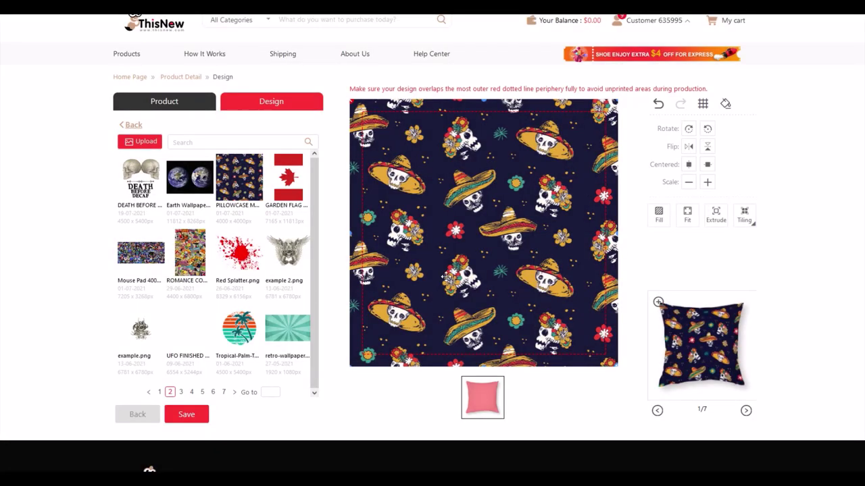
Step: Review the pillow size options in the Product tab, then save the design
click(157, 105)
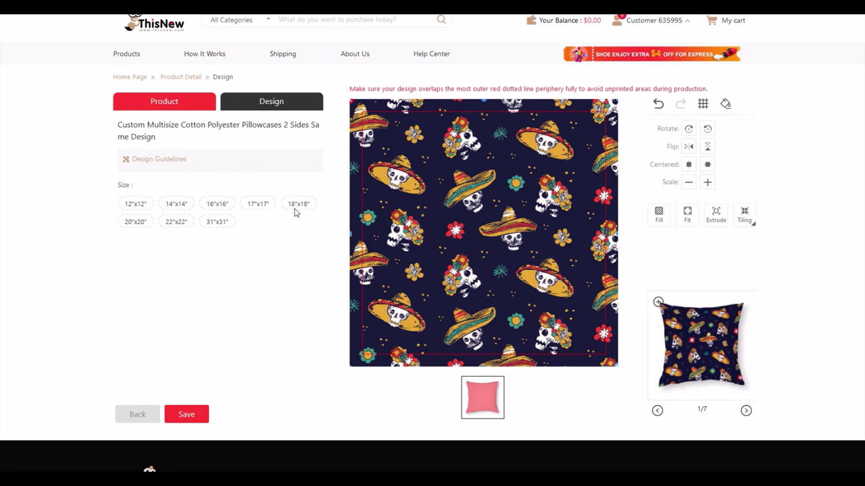
click(192, 416)
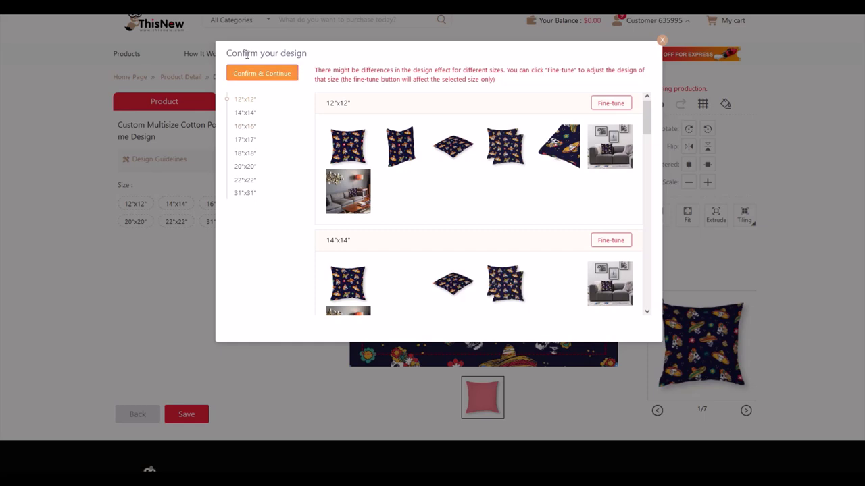
Step: Check the 16"x16" pillow mockups and confirm the design with Confirm & Continue
click(244, 127)
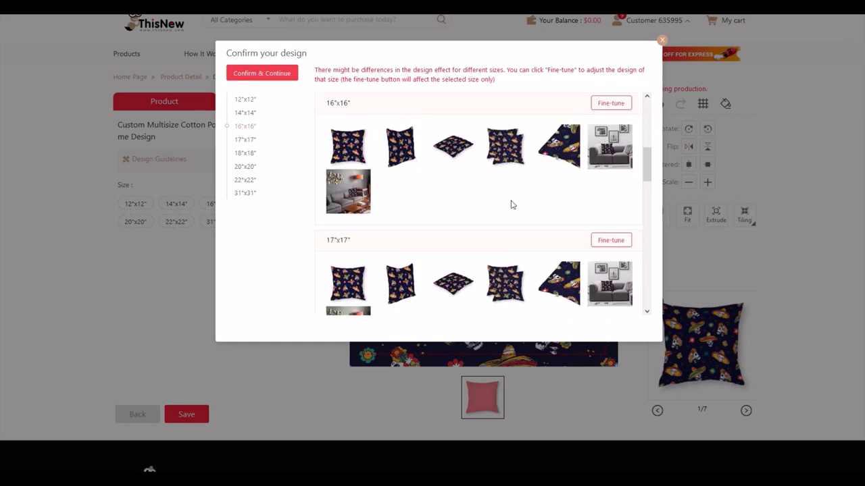
scroll(406, 162, up, 1)
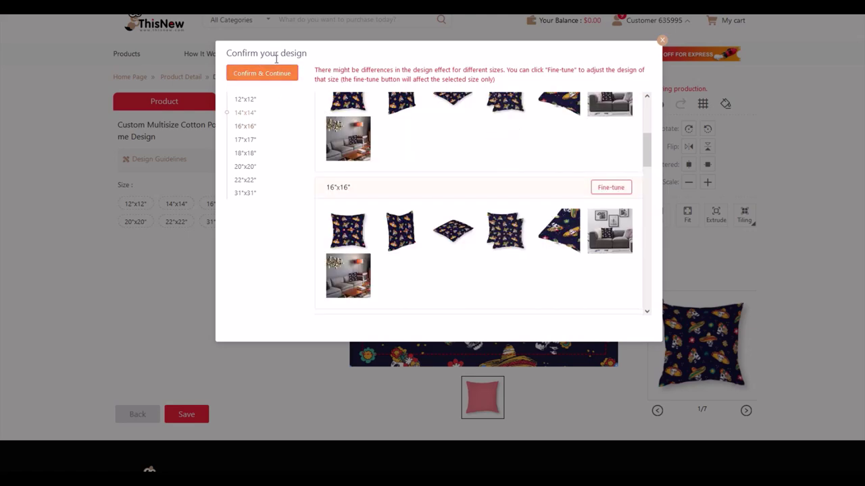
click(268, 74)
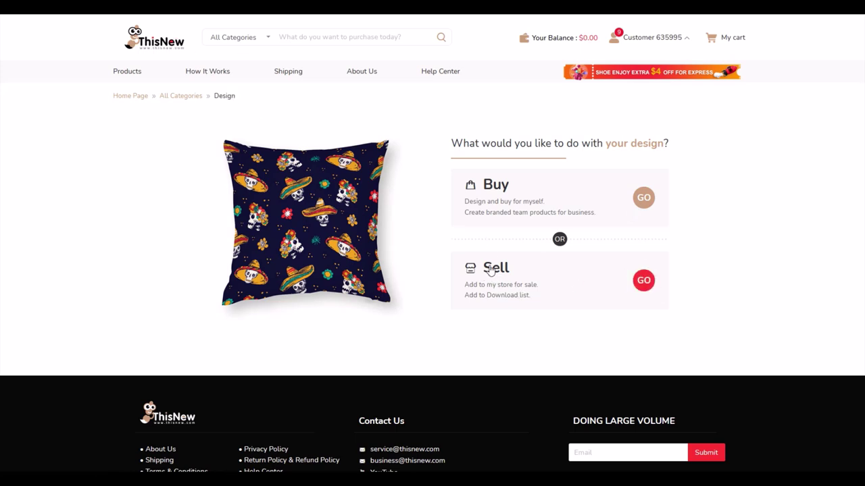
Step: Scroll the Buy/Sell page to view the finished skull-pattern pillow
scroll(492, 269, down, 1)
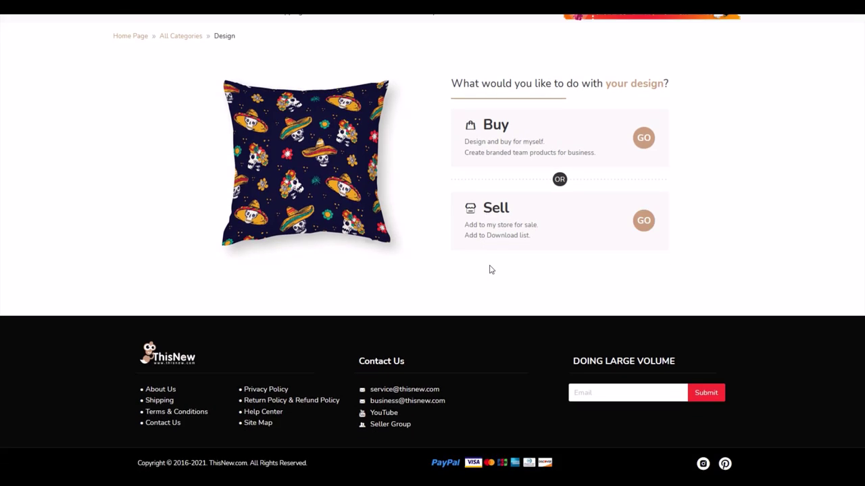
scroll(491, 269, up, 1)
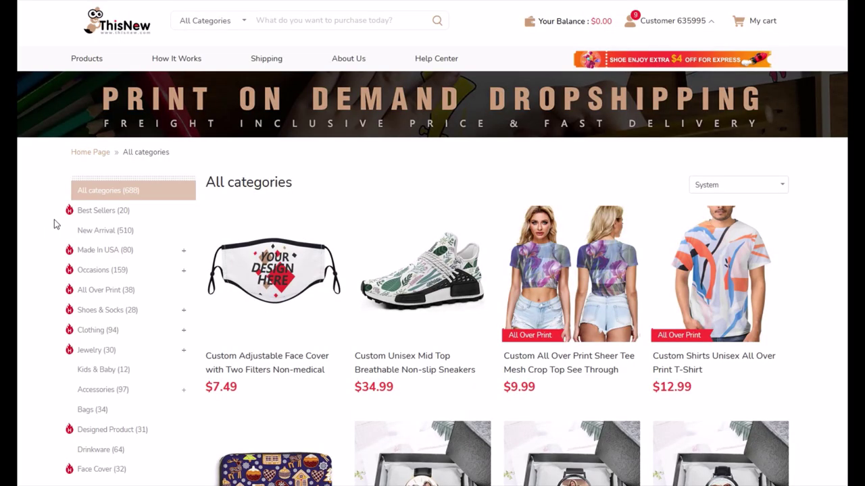
Step: Browse the Made In USA category, then return to the All categories listing
drag(97, 257, 145, 262)
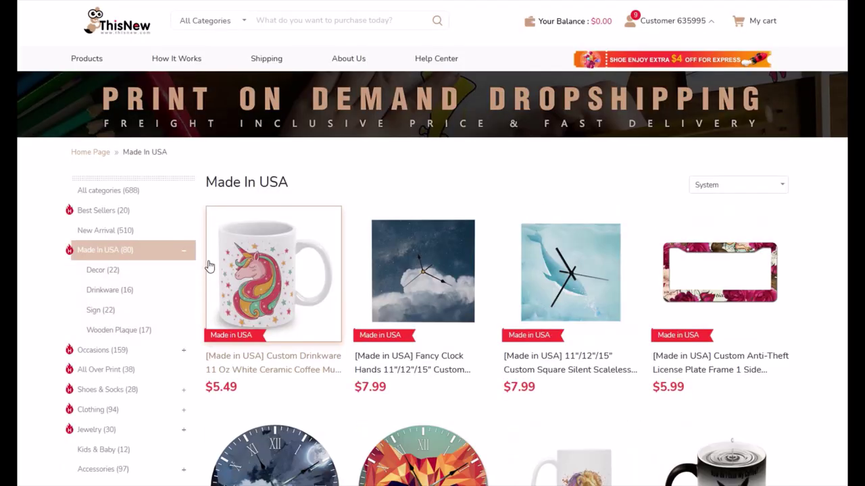
scroll(234, 300, down, 1)
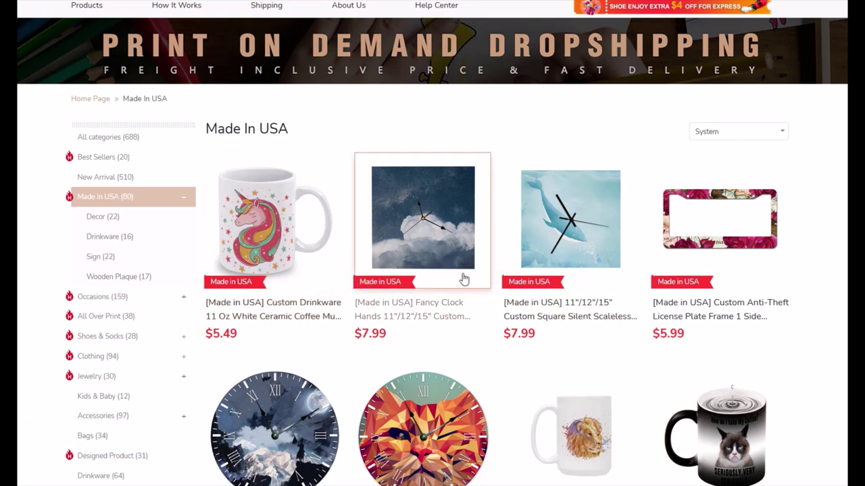
click(110, 138)
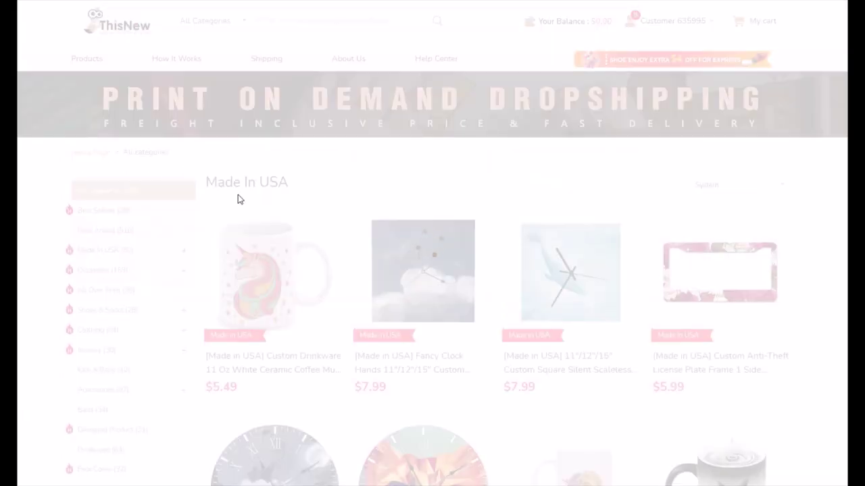
scroll(333, 241, down, 10)
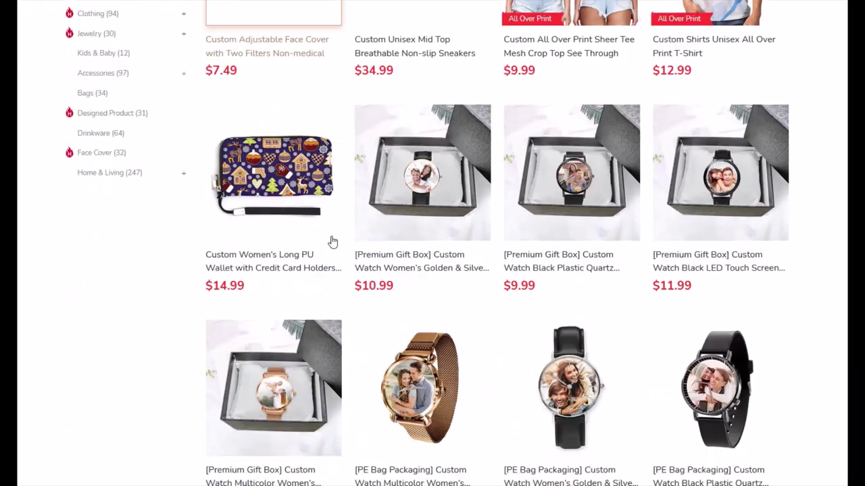
scroll(335, 246, down, 1)
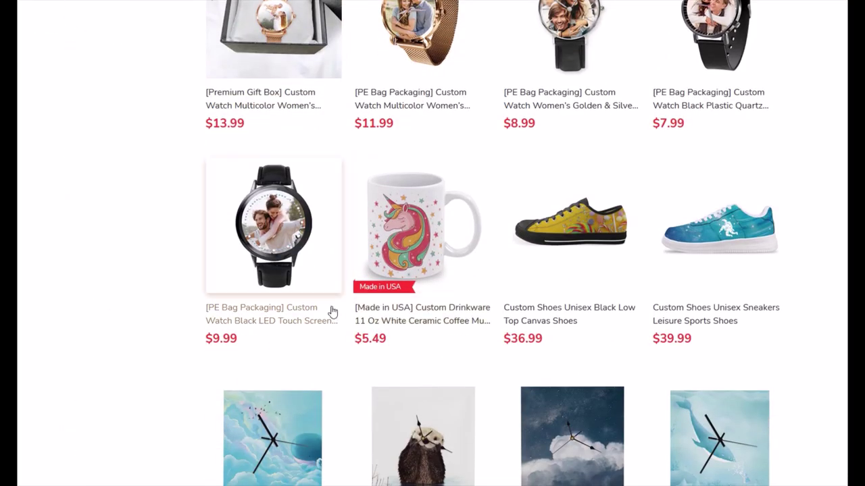
Step: Open the black low-top canvas shoes page and review its title, $36.99 price and sizes
click(571, 235)
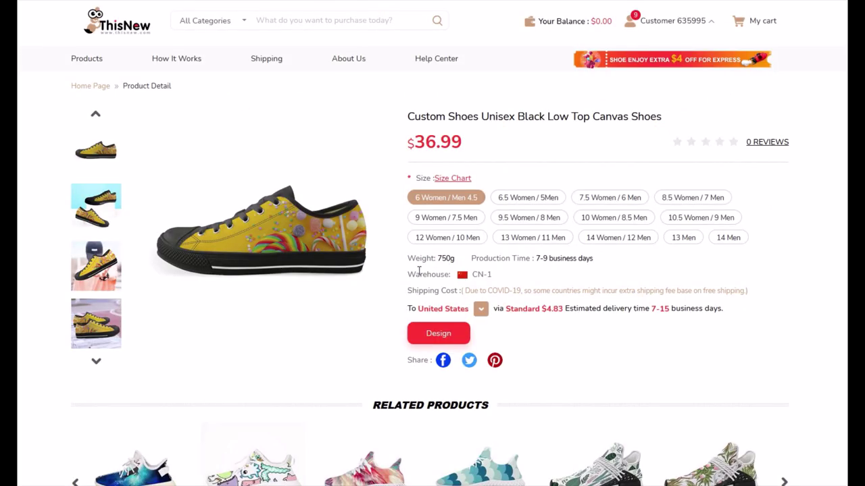
drag(409, 273, 446, 275)
drag(503, 275, 473, 314)
click(510, 283)
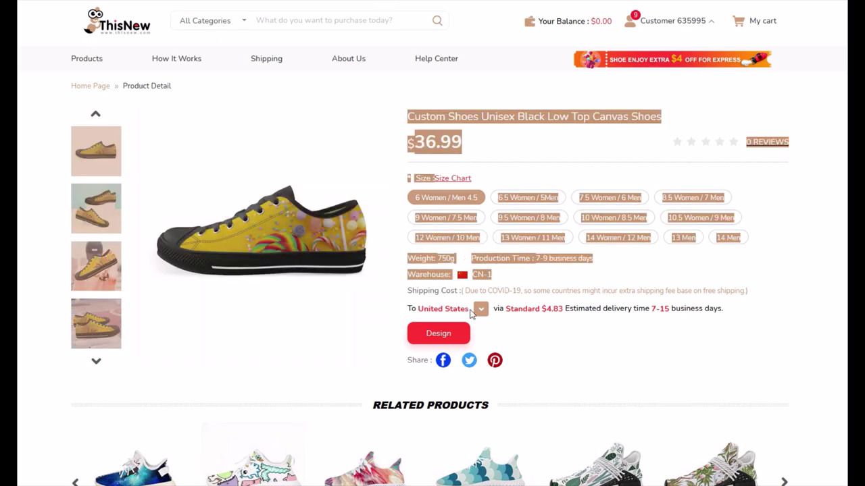